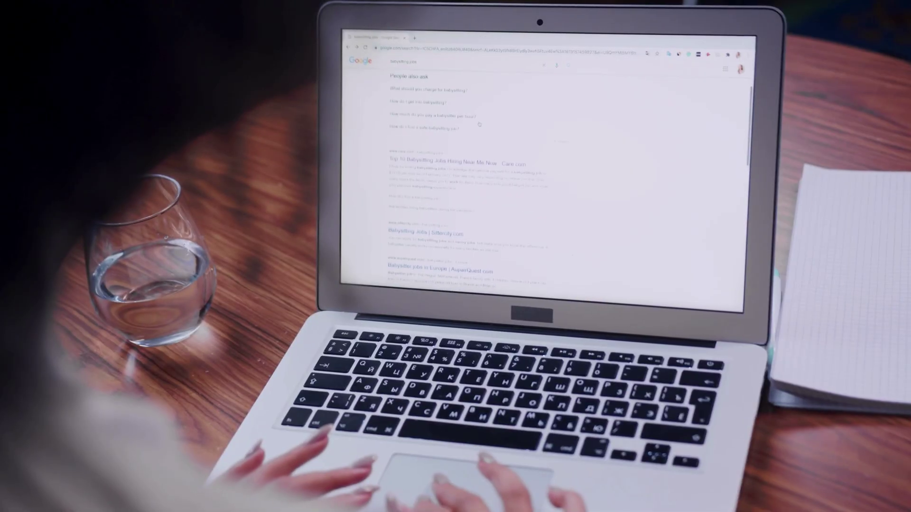
scroll(478, 124, down, 1)
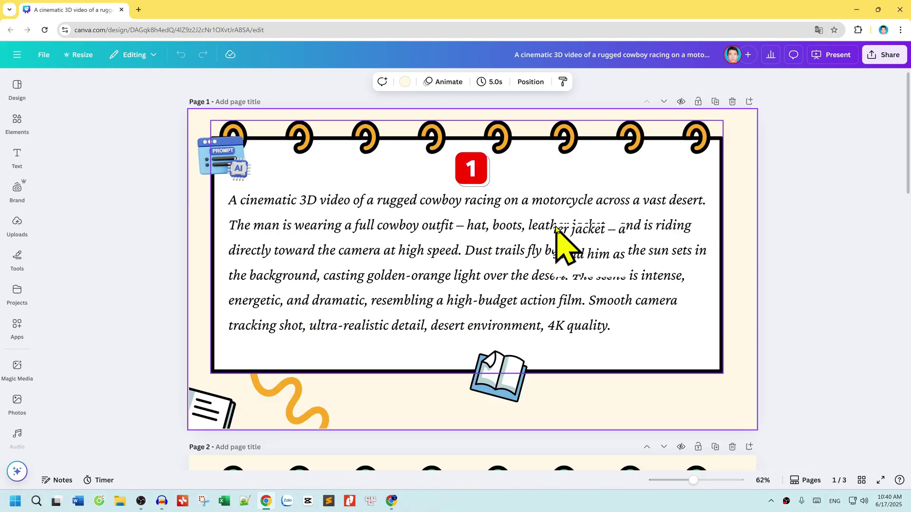
Step: Select the whole cowboy motorcycle prompt on page 1 and copy it
click(481, 175)
click(469, 233)
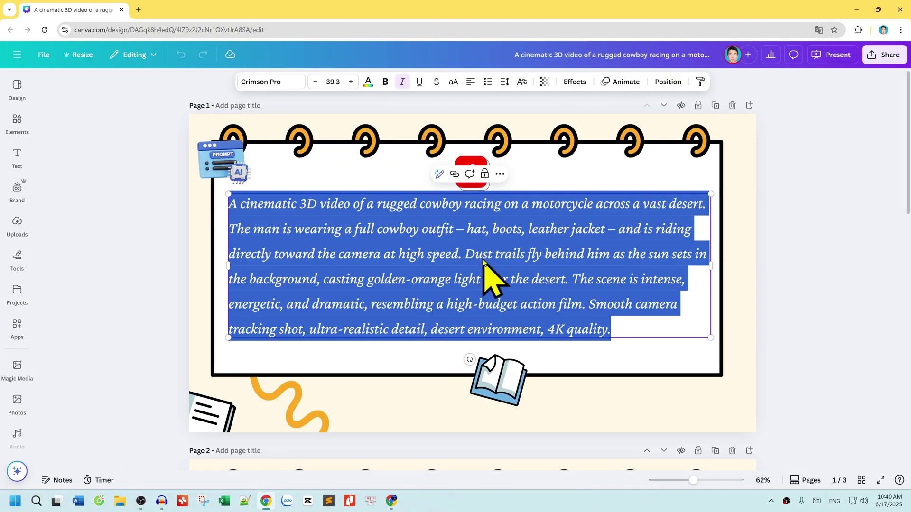
right_click(484, 260)
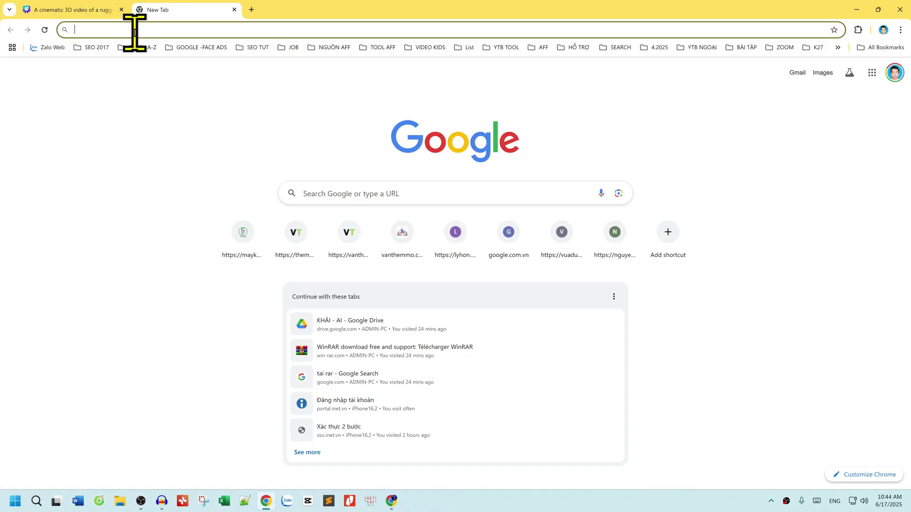
Step: Open Canva in a new browser tab, search the design types for "video" and create a blank Video (Landscape) design
text(ca)
key(Return)
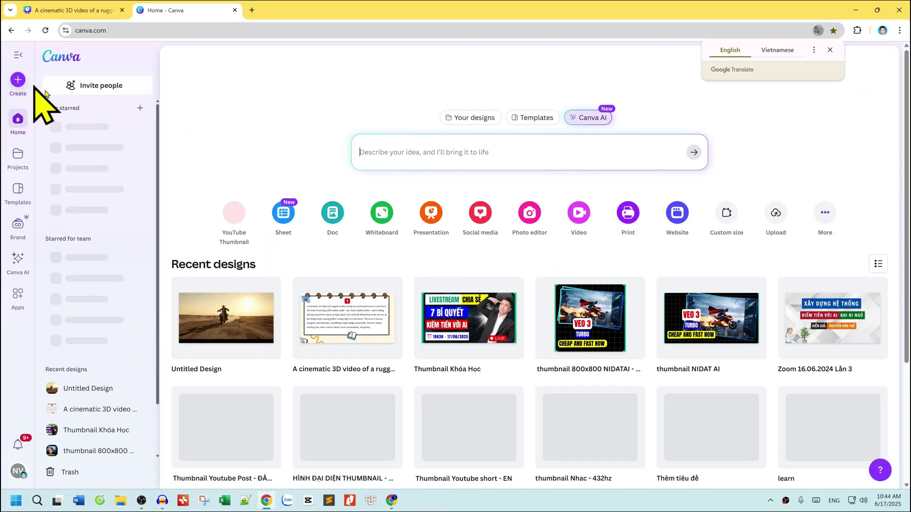
click(18, 80)
text(vi)
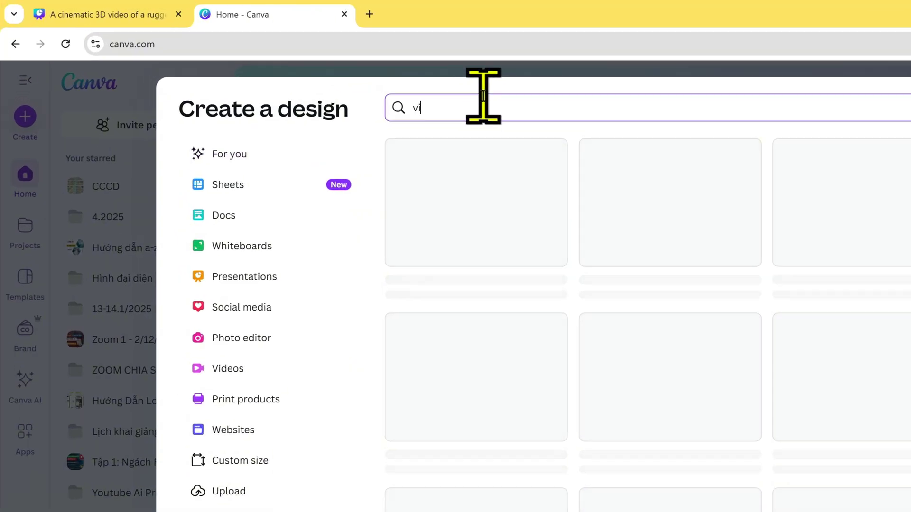
text(deo)
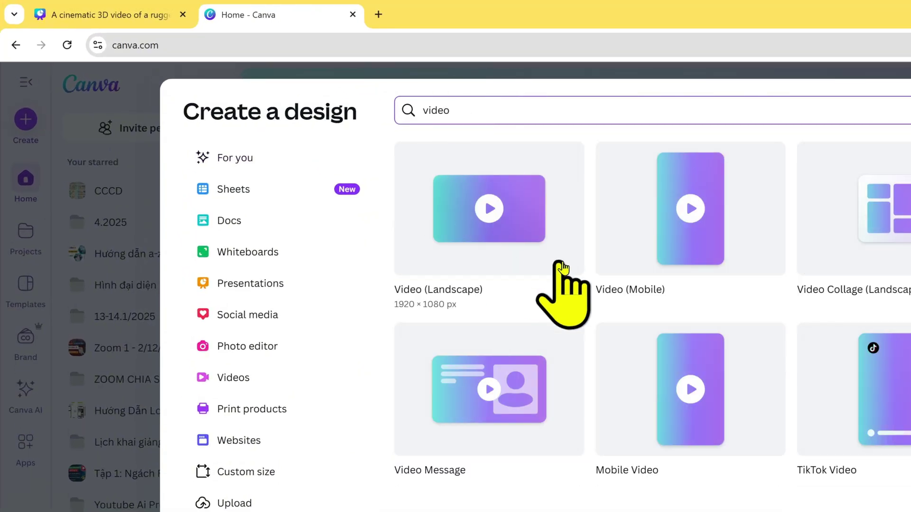
click(493, 238)
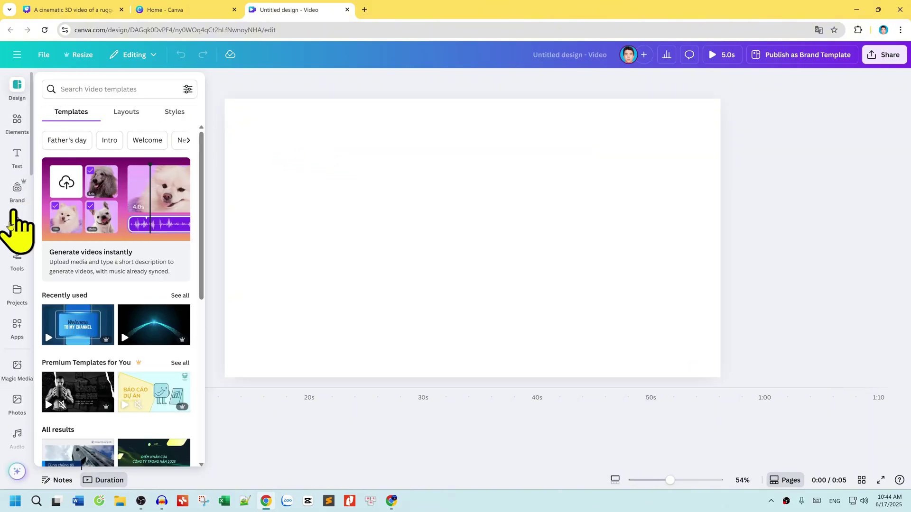
Step: Open Magic Media in the new video design, ready to enter a description
scroll(21, 332, down, 1)
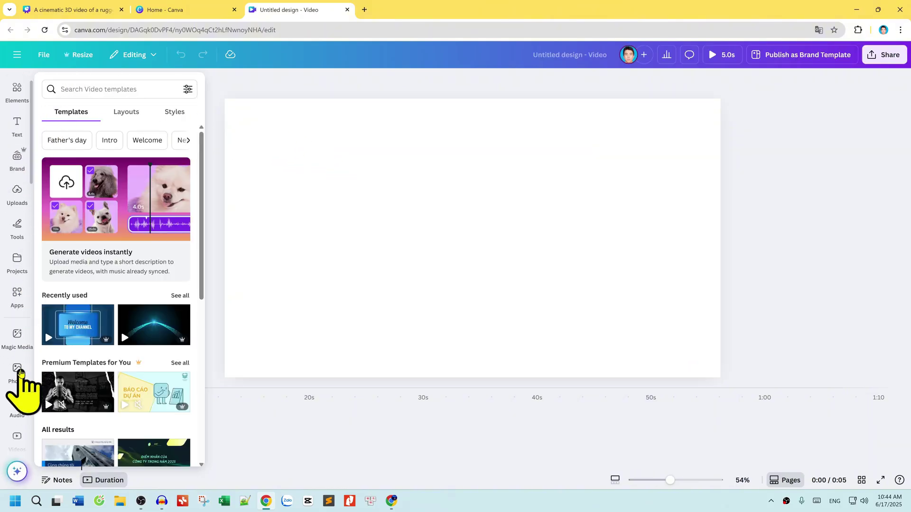
click(16, 346)
click(128, 157)
Step: Copy the cowboy motorcycle prompt from page 1 of the prompt design and paste it into the Magic Media description
key(ctrl+1)
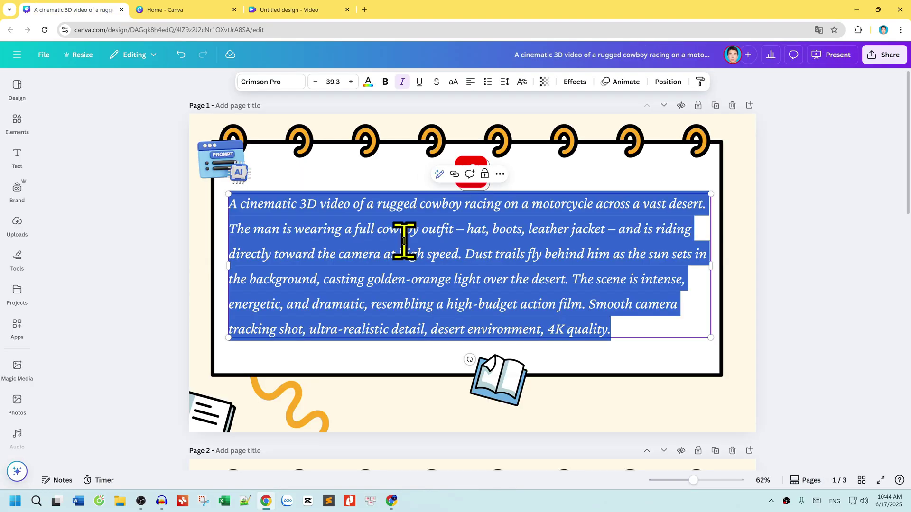
right_click(393, 239)
click(443, 289)
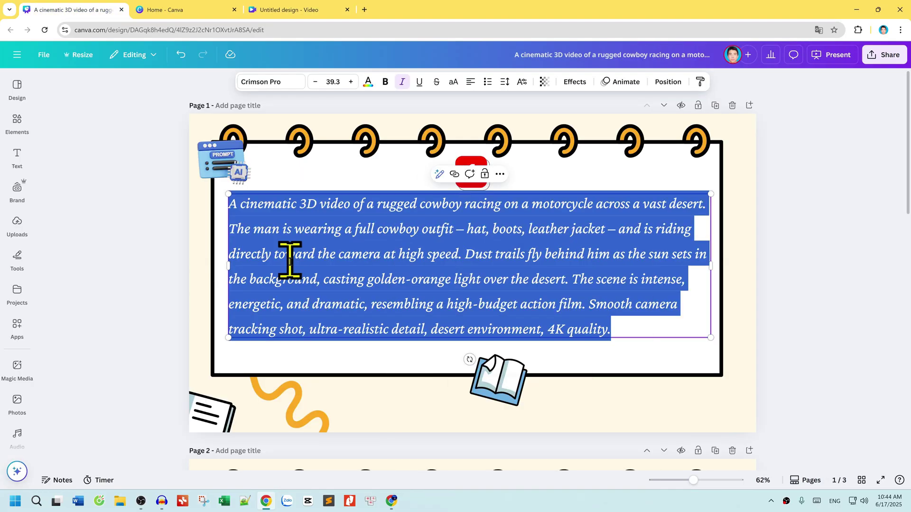
click(290, 10)
key(ctrl+v)
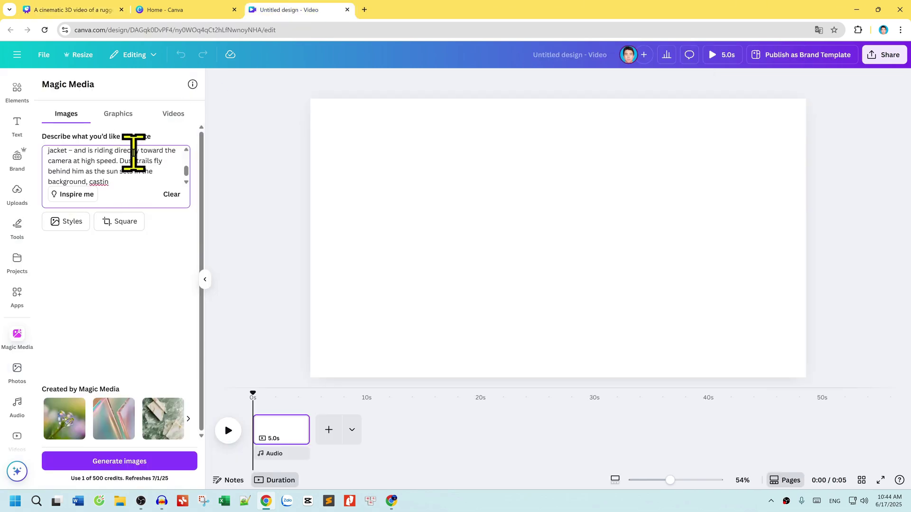
drag(124, 185, 31, 149)
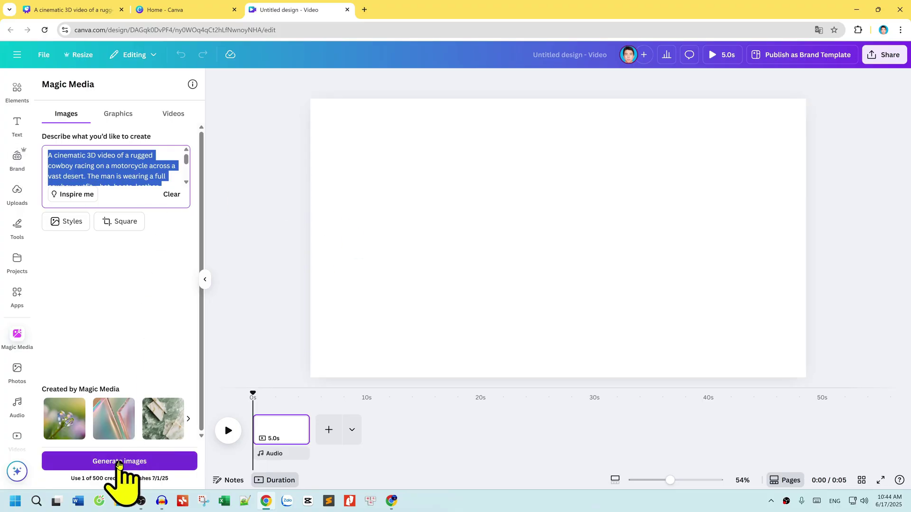
Step: Compare the Images, Graphics and Videos modes of Magic Media and settle on Videos
click(175, 115)
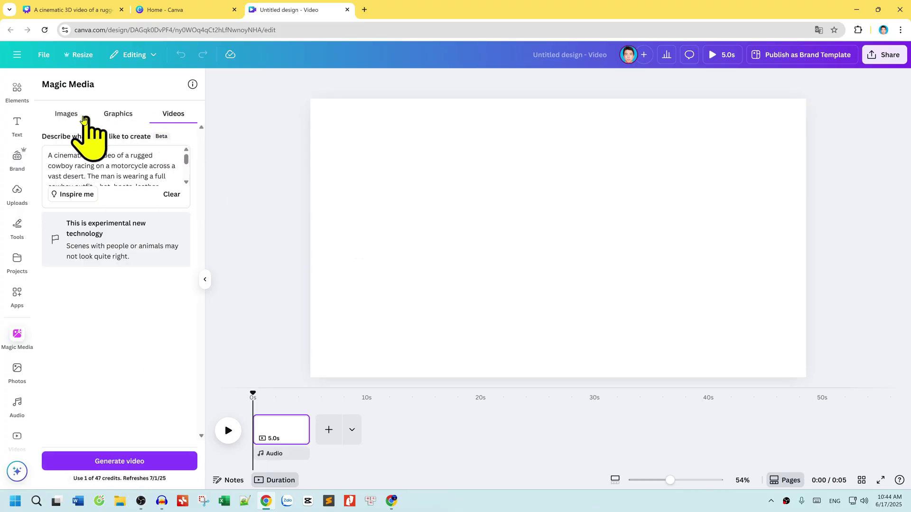
click(71, 116)
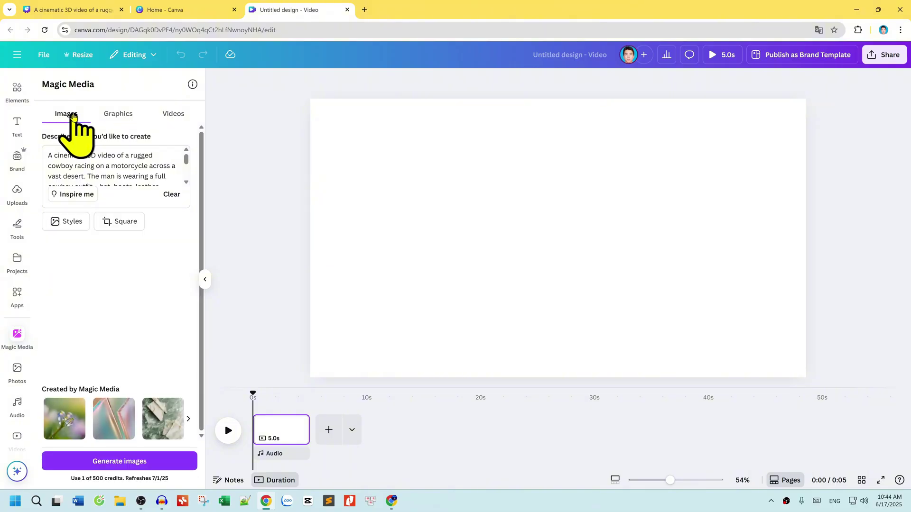
click(131, 116)
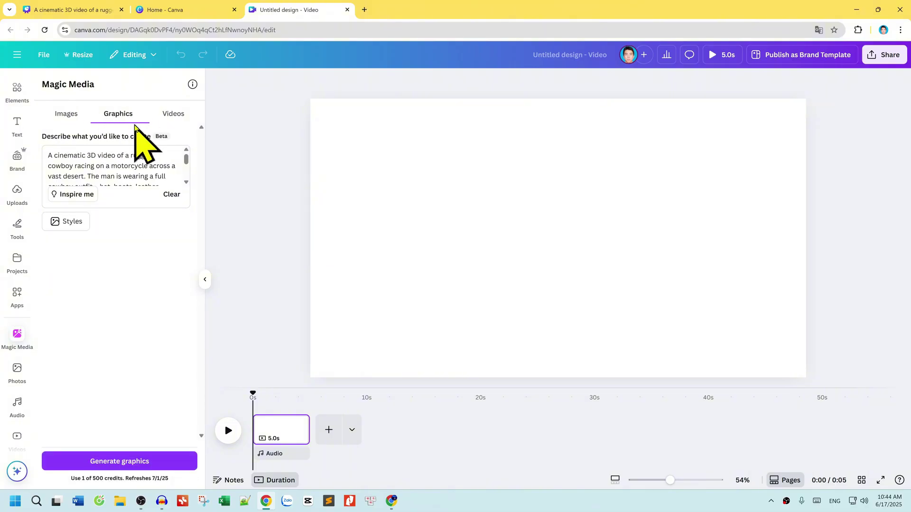
click(174, 115)
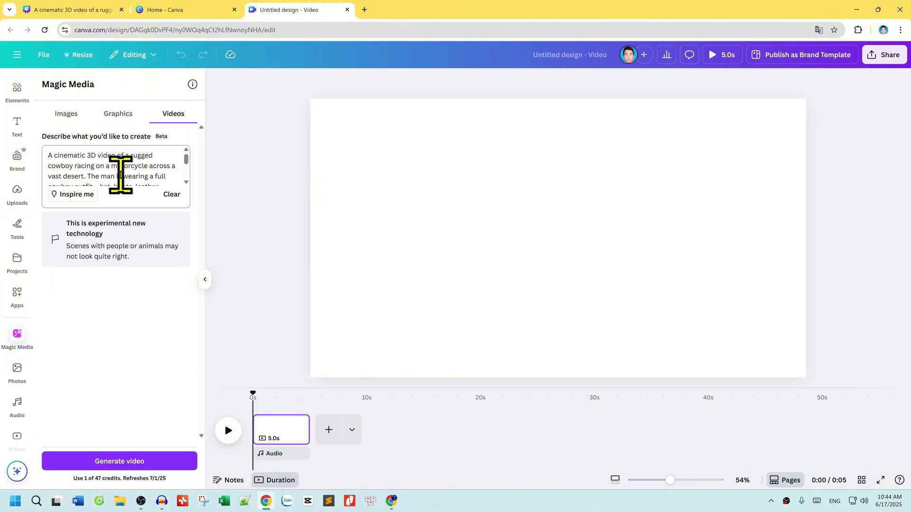
Step: Replace the Magic Media video description with the copied cowboy prompt and generate the video
key(ctrl+a)
key(ctrl+v)
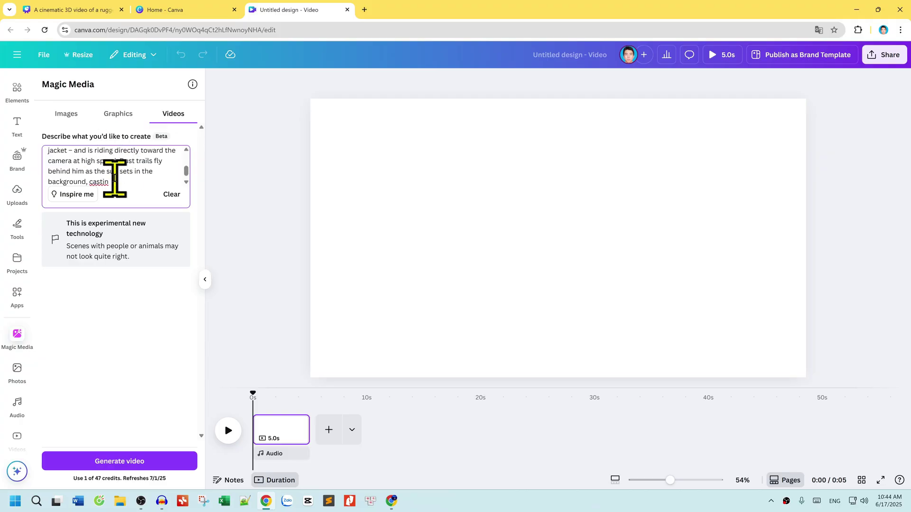
key(ctrl+a)
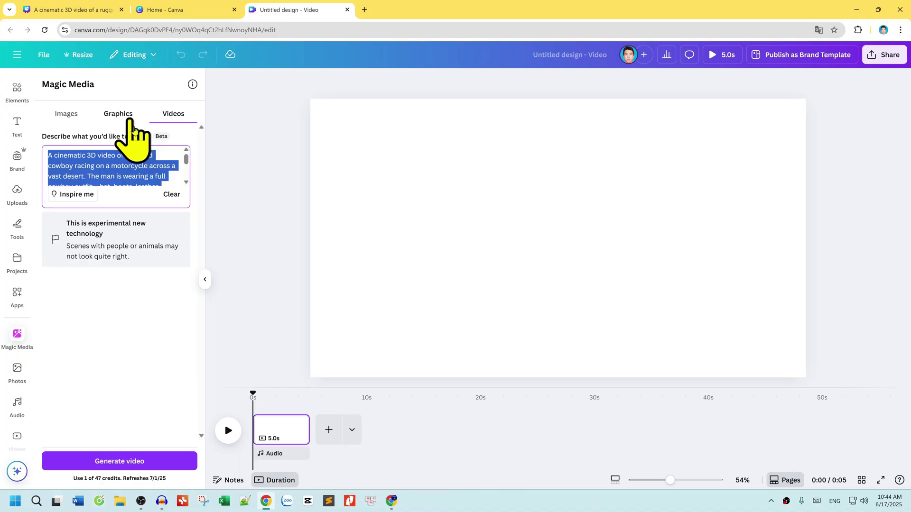
click(119, 462)
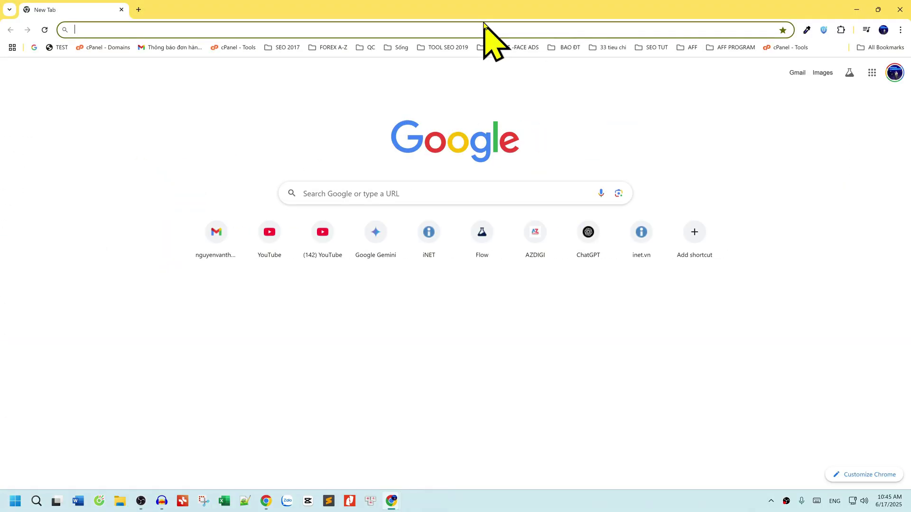
Step: Open Google Gemini in the other browser window and decline the Imagen 4 offer
text(gemi)
key(Return)
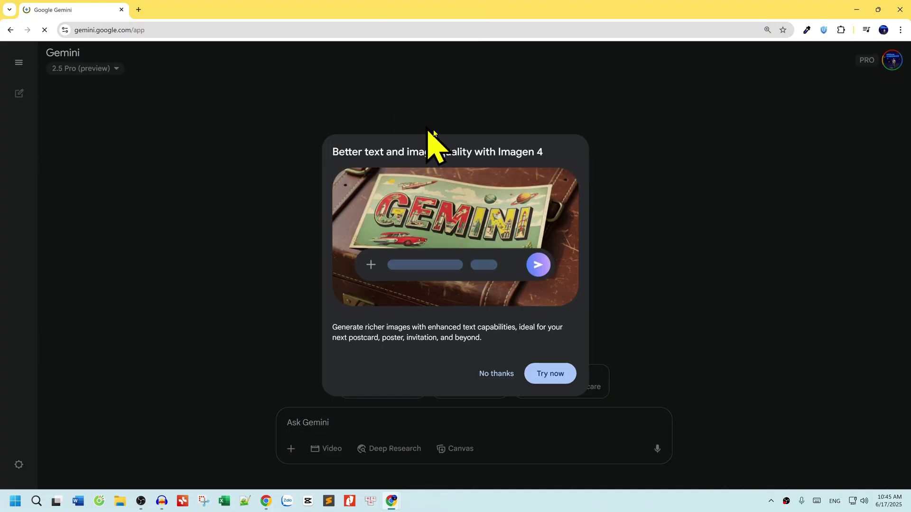
click(494, 378)
click(117, 30)
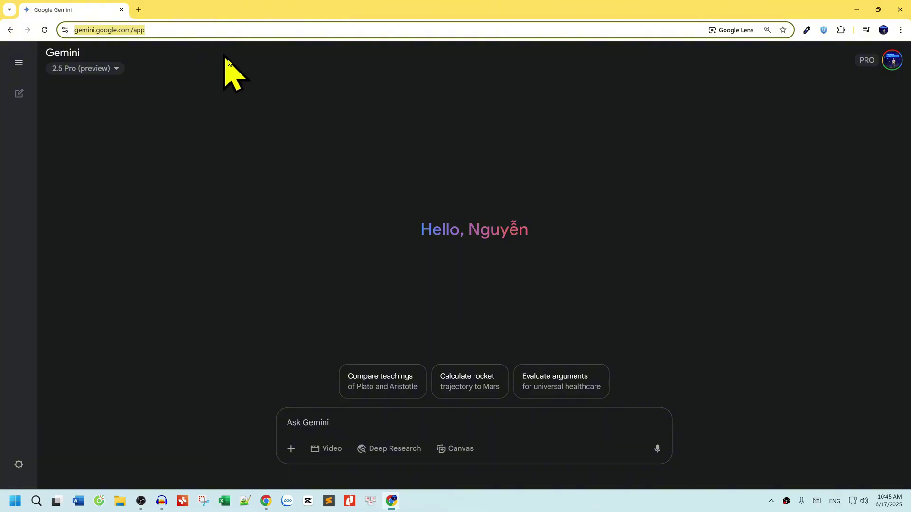
Step: Turn on video generation in Gemini and submit the same prompt about a rugged cowboy racing a motorcycle across a vast desert
click(297, 417)
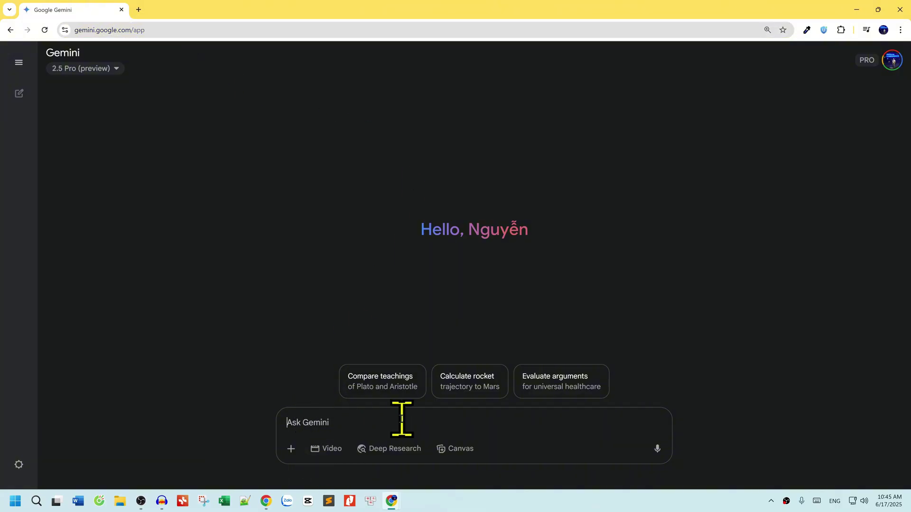
click(326, 455)
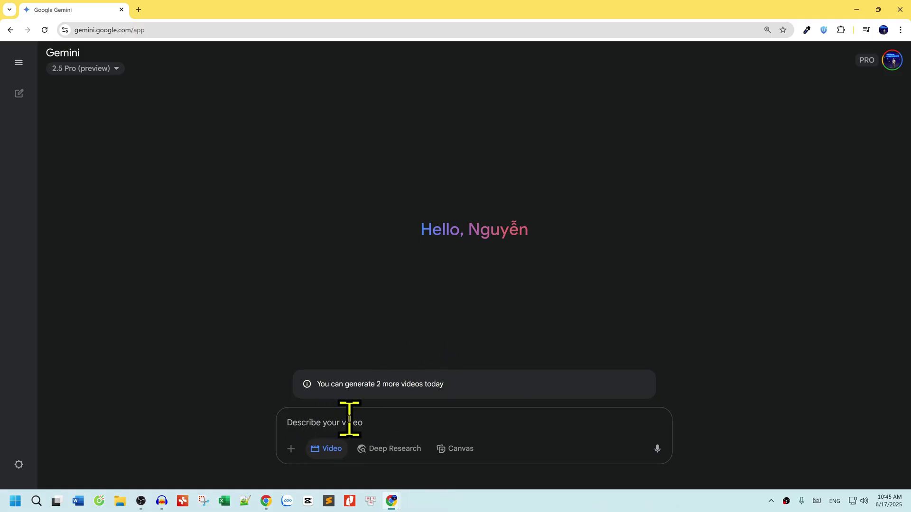
text(A cinematic 3D video of a rugged cowboy racing on a motorcycle across a vast desert. The man is wearing a full cowboy outfit – hat, boots, leather jacket – and is riding directly toward the camera at high speed. Dust trails behind him as the sun sets in the background, casting golden-orange light over the desert. The scene is intense, energetic, and dramatic, resembling a high-budget action film. Smooth camera tracking shot, ultra-realistic detail, desert environment, 4K quality.)
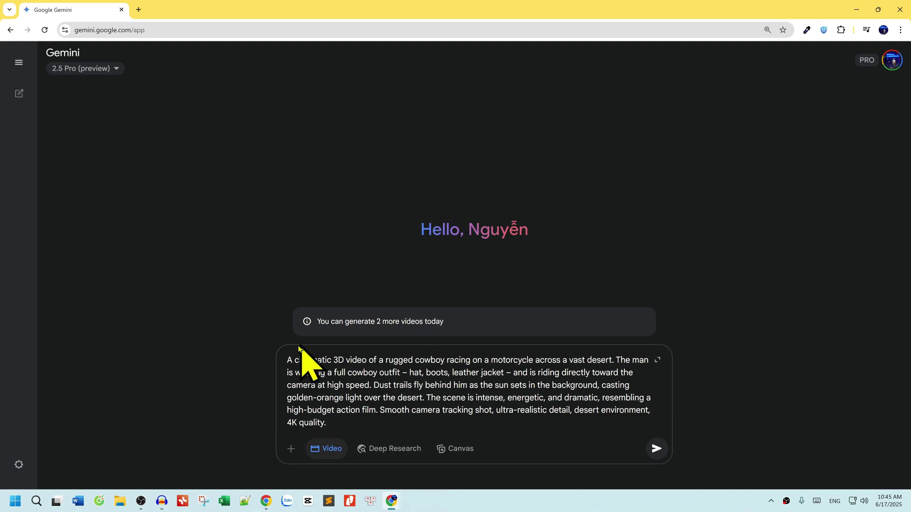
drag(289, 360, 335, 421)
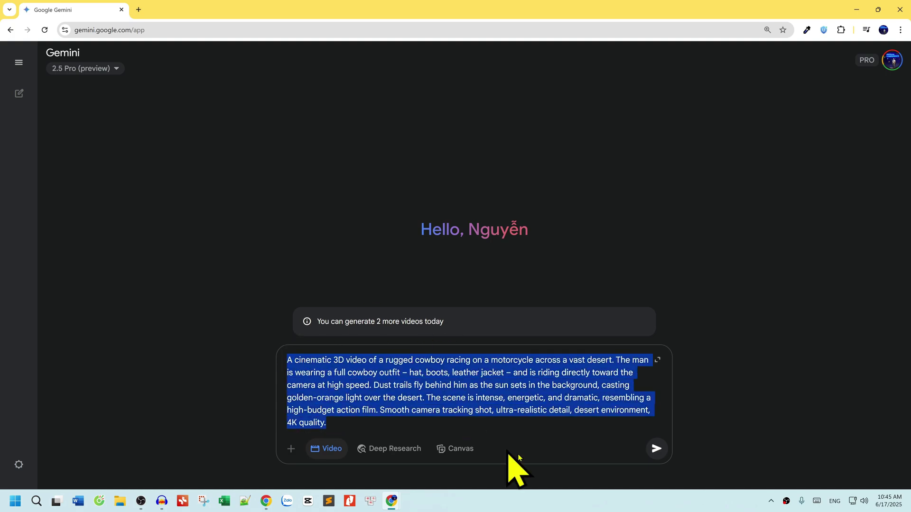
key(super+shift+s)
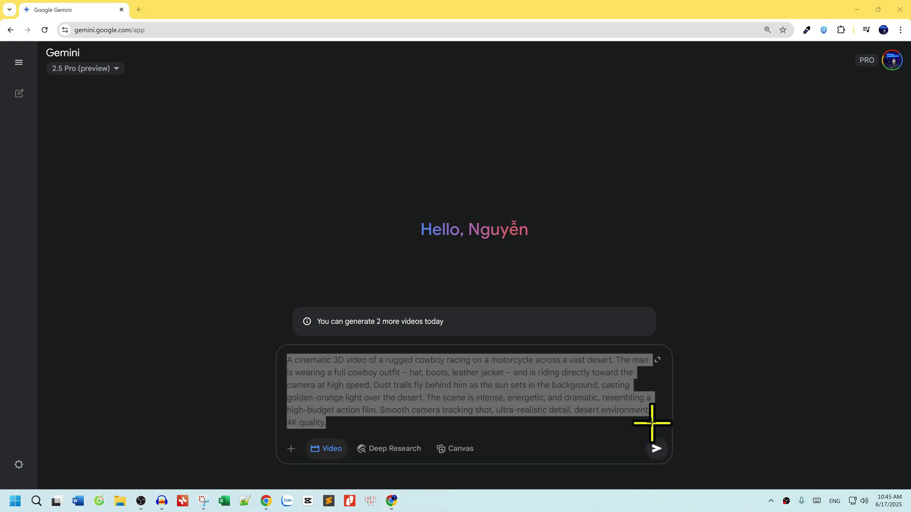
drag(642, 430, 676, 475)
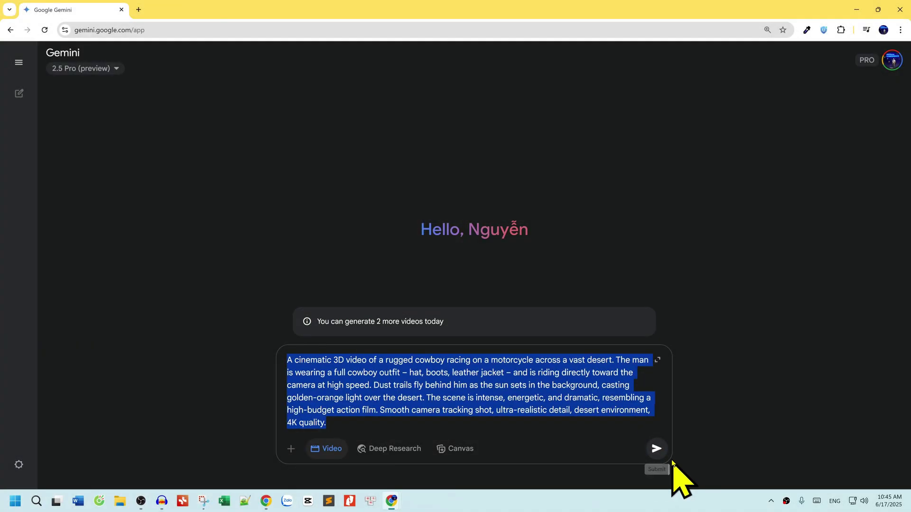
click(656, 448)
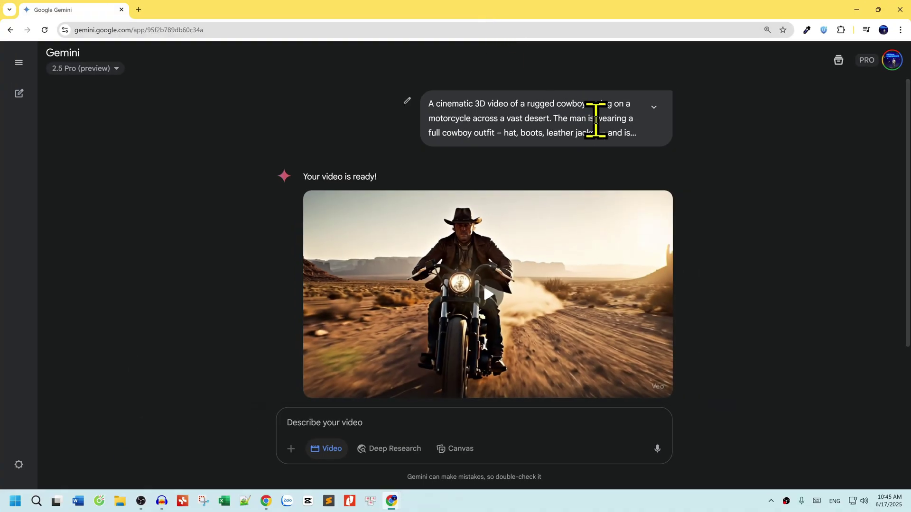
Step: Expand the submitted prompt to review it and play the cowboy video generated by Gemini
click(653, 107)
scroll(605, 137, down, 2)
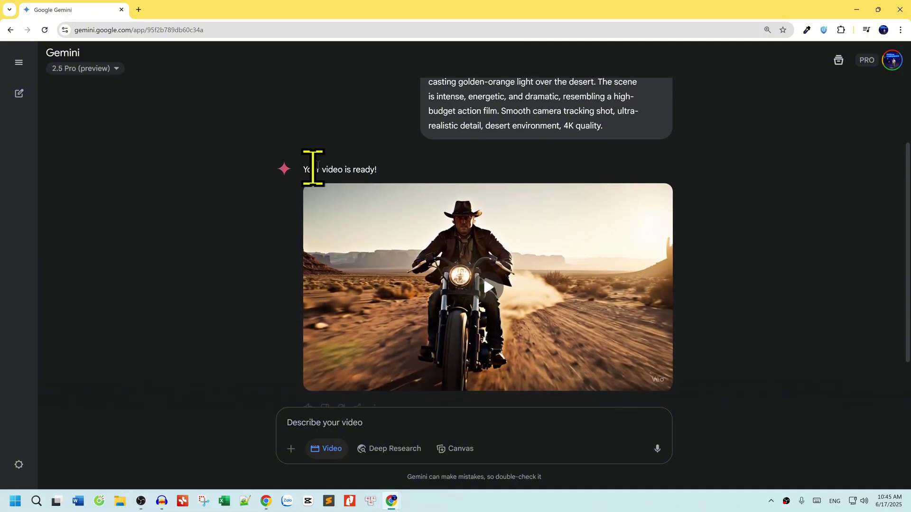
drag(310, 166, 401, 171)
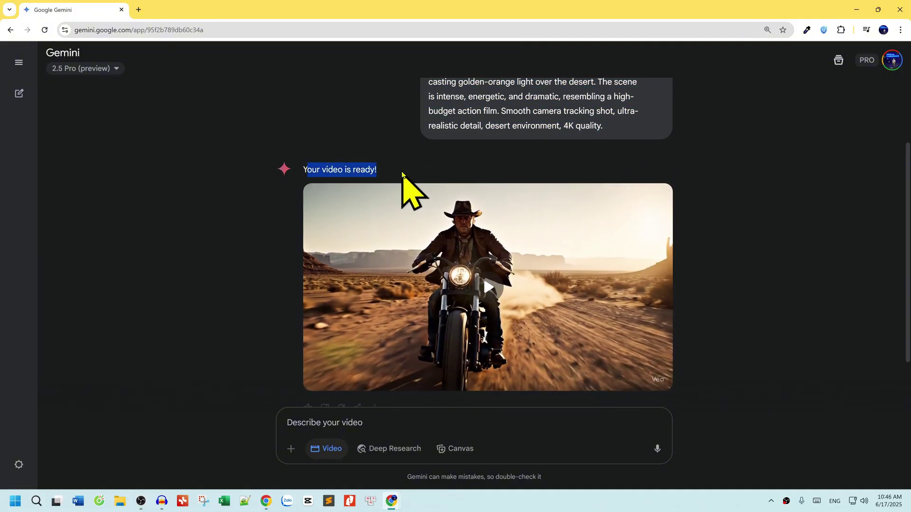
click(486, 289)
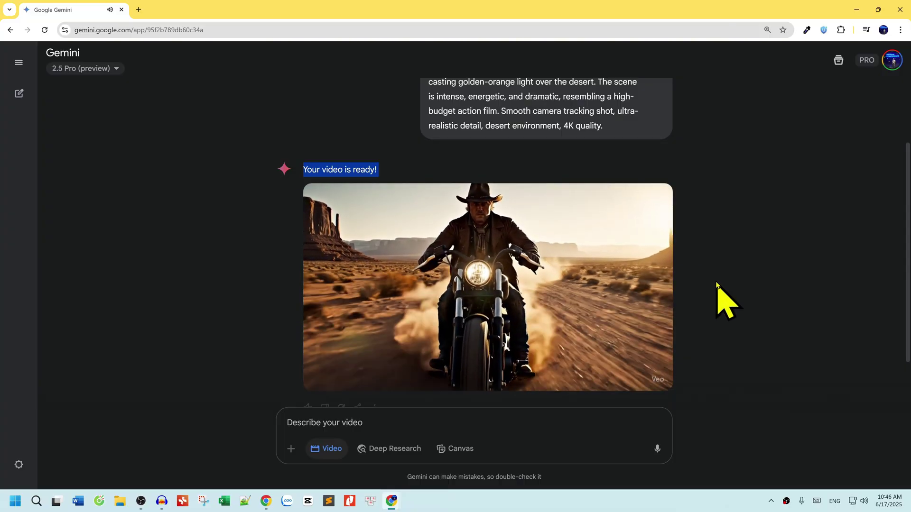
click(481, 283)
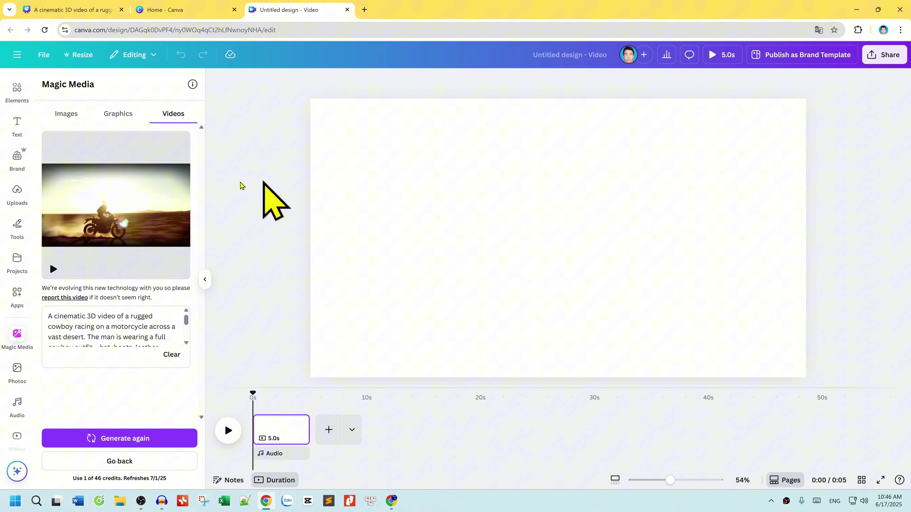
Step: Return to the Canva video design and add the generated Magic Media motorcycle clip to the blank page
mouse_move(152, 230)
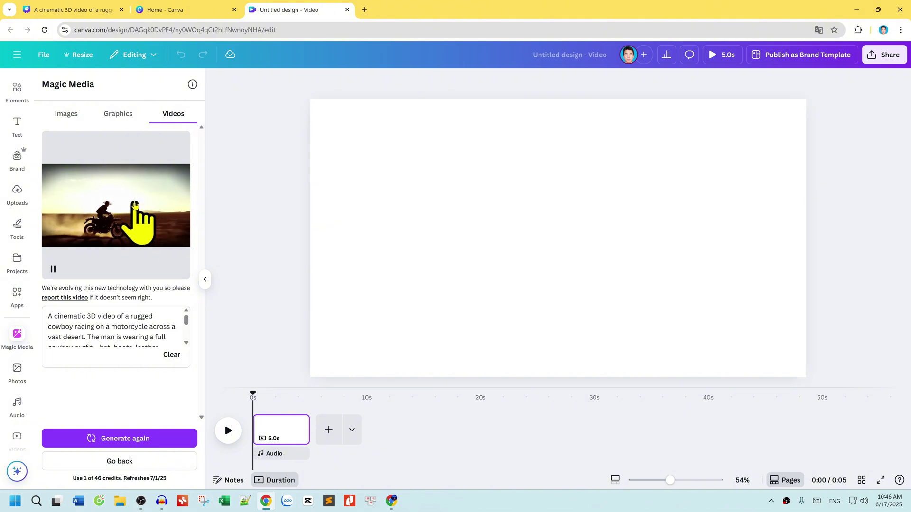
click(147, 242)
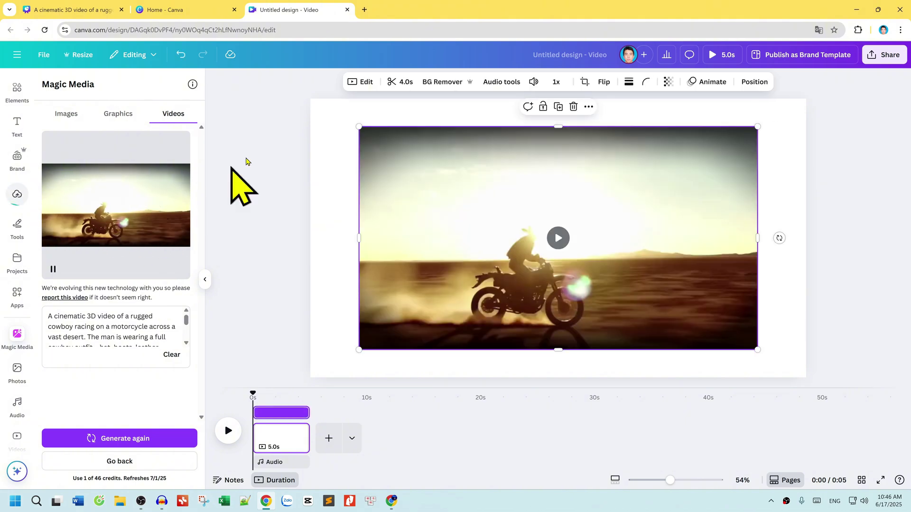
mouse_move(524, 173)
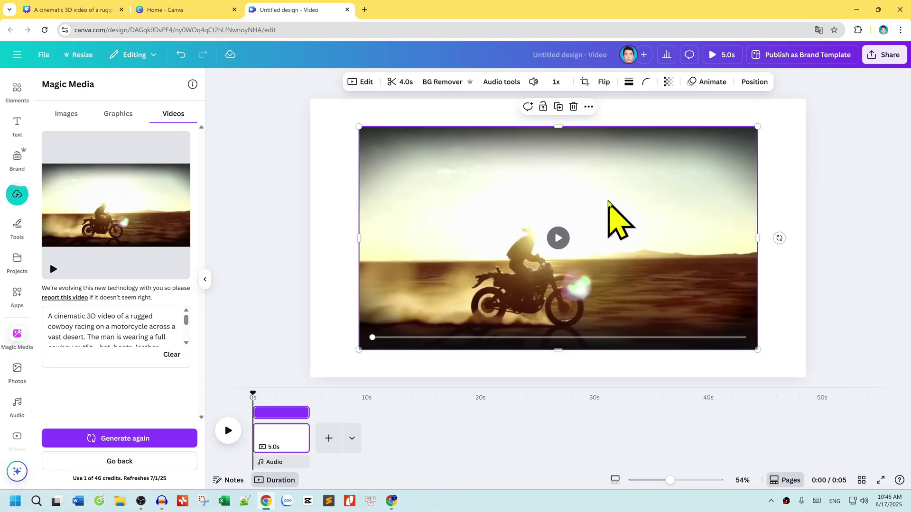
Step: Move the motorcycle clip to the page corner, enlarge it to fill the whole page, and play the video
drag(607, 202, 559, 173)
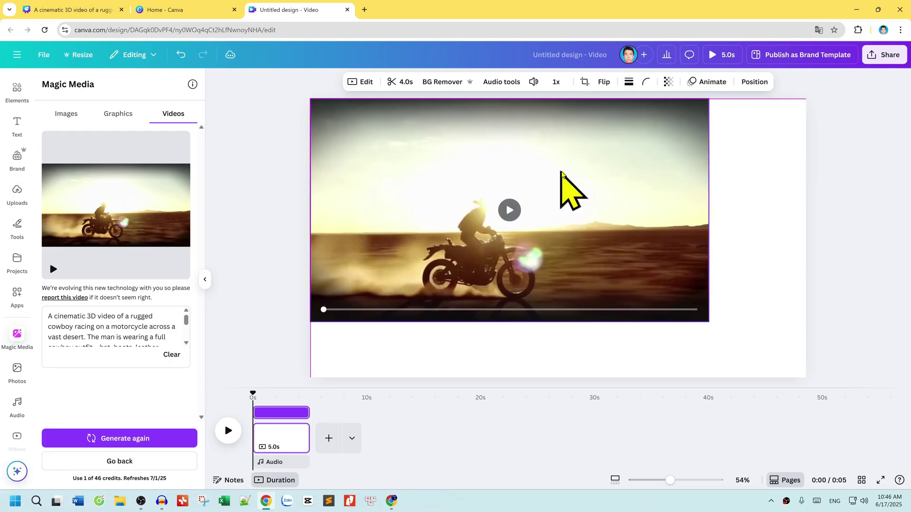
drag(709, 325, 807, 378)
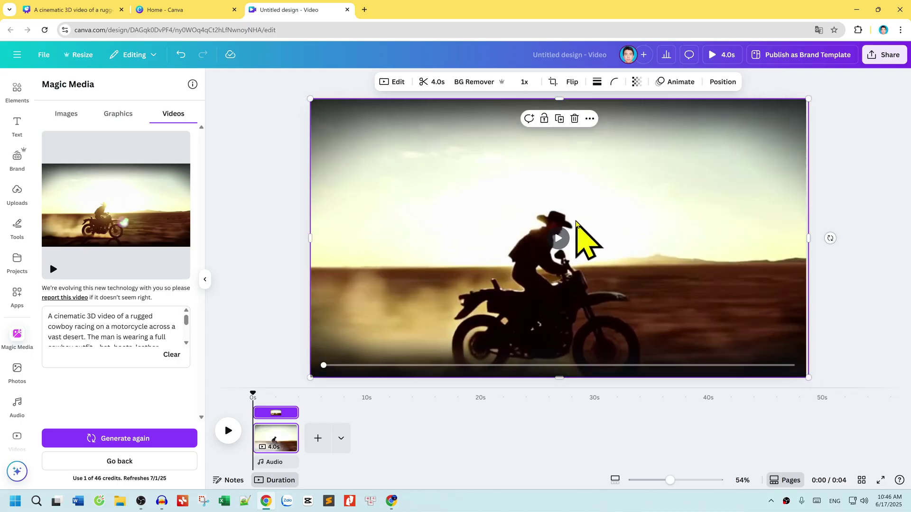
click(228, 431)
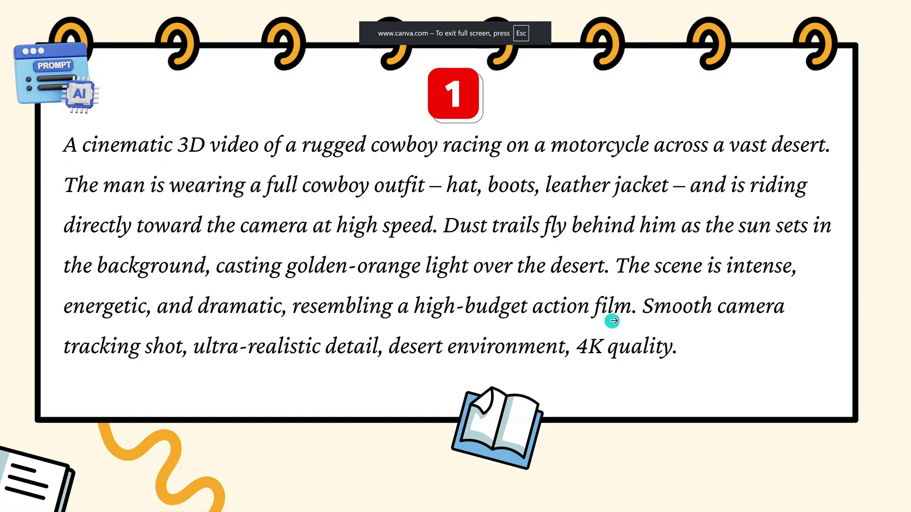
Step: Copy the rugged cowboy prompt from page 1 of the prompt presentation and generate another Magic Media video from it in the video design
key(Escape)
double_click(558, 311)
key(ctrl+c)
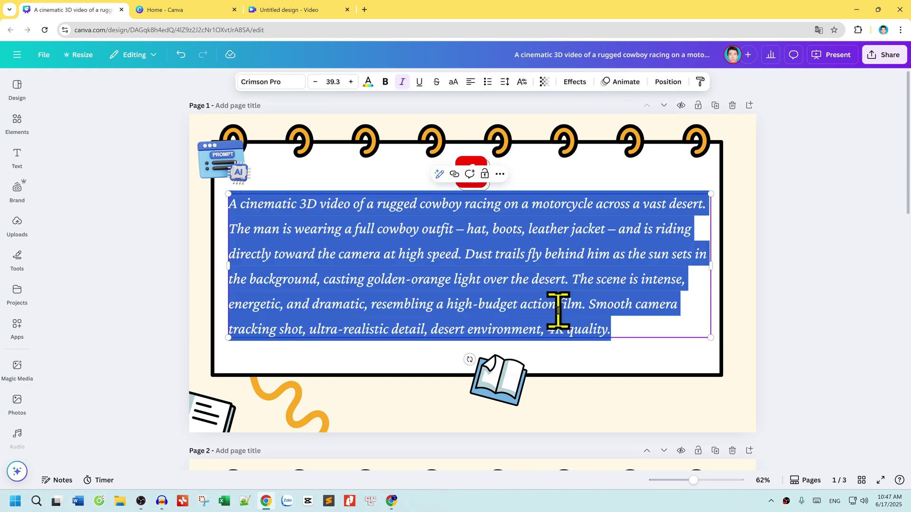
click(294, 10)
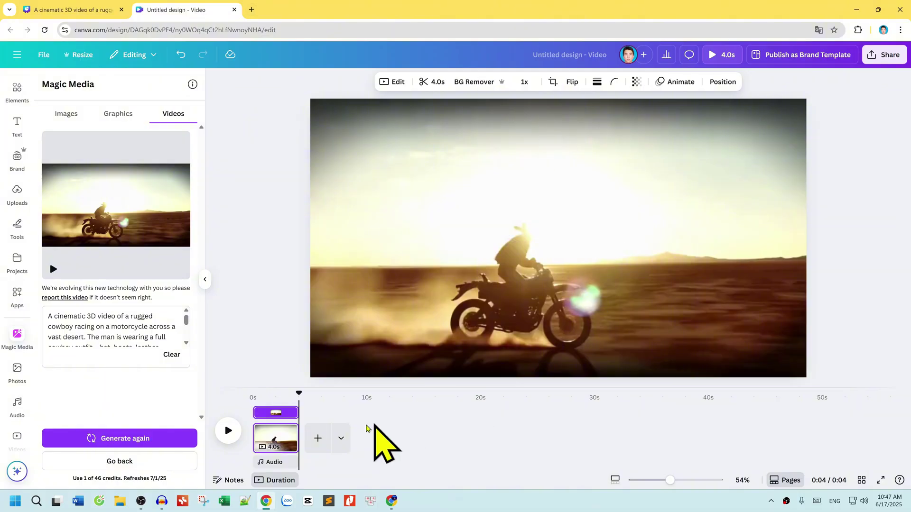
double_click(110, 314)
key(ctrl+v)
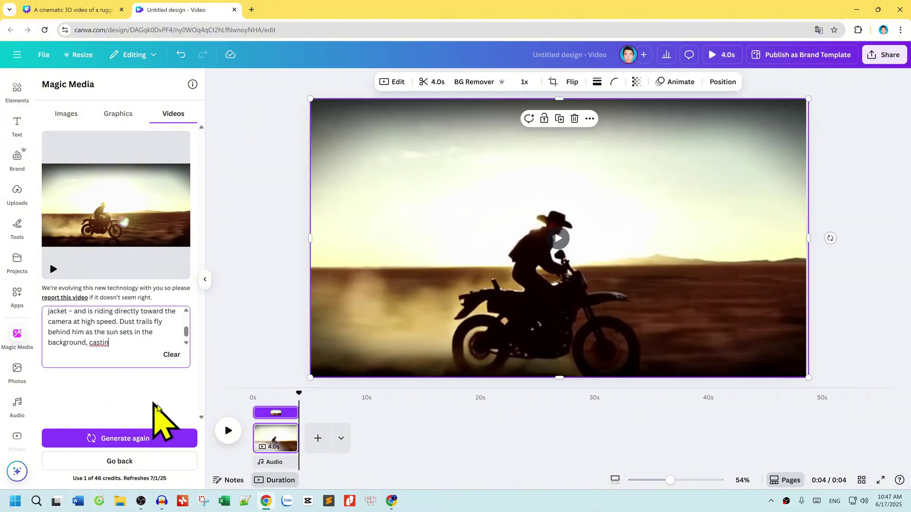
click(129, 439)
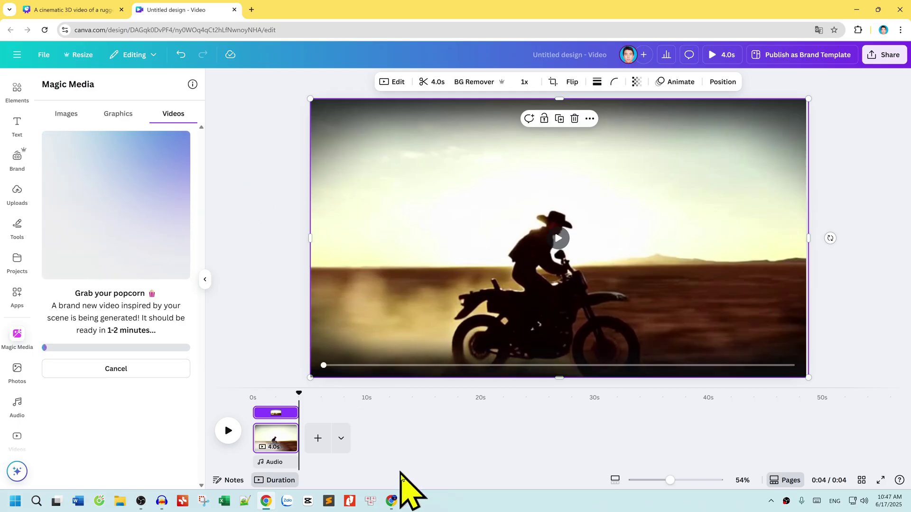
Step: Switch to Google Gemini, submit the same cowboy motorcycle prompt for a new video, and decline the feedback request
click(391, 499)
scroll(508, 356, down, 2)
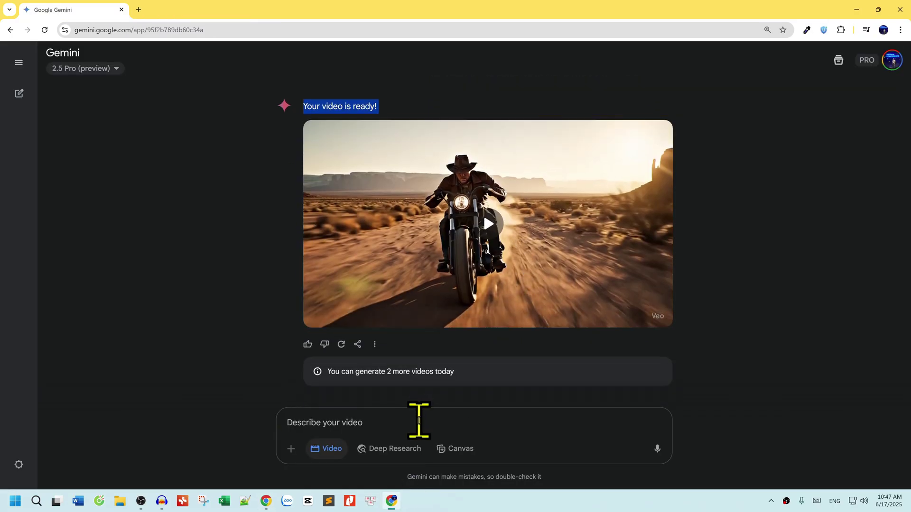
click(429, 419)
key(ctrl+v)
drag(349, 421, 279, 372)
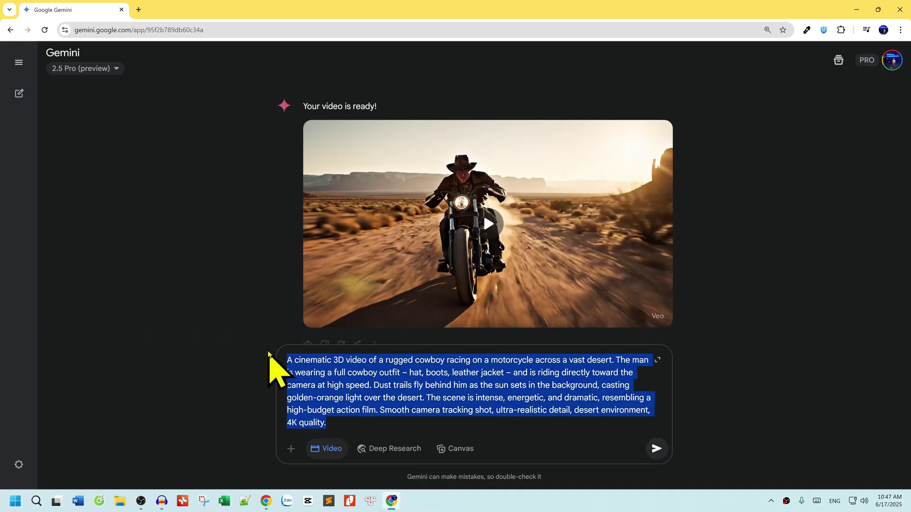
click(655, 449)
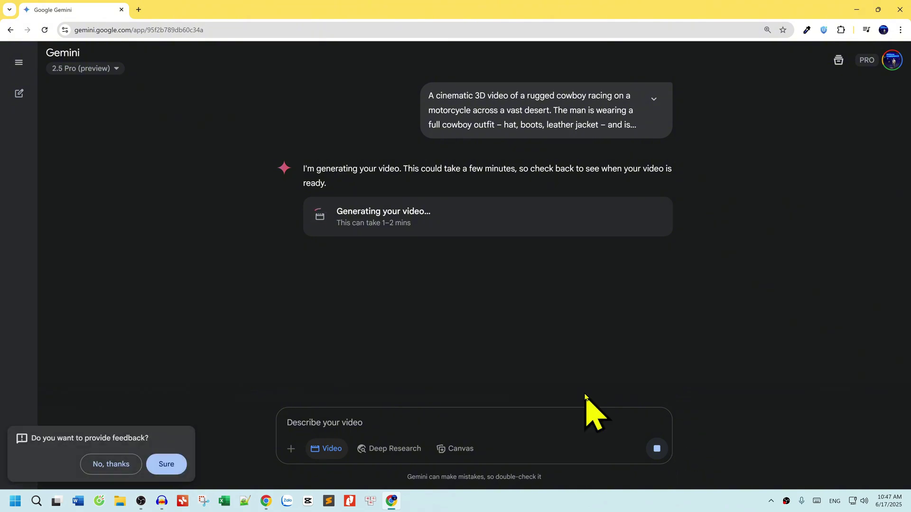
click(111, 464)
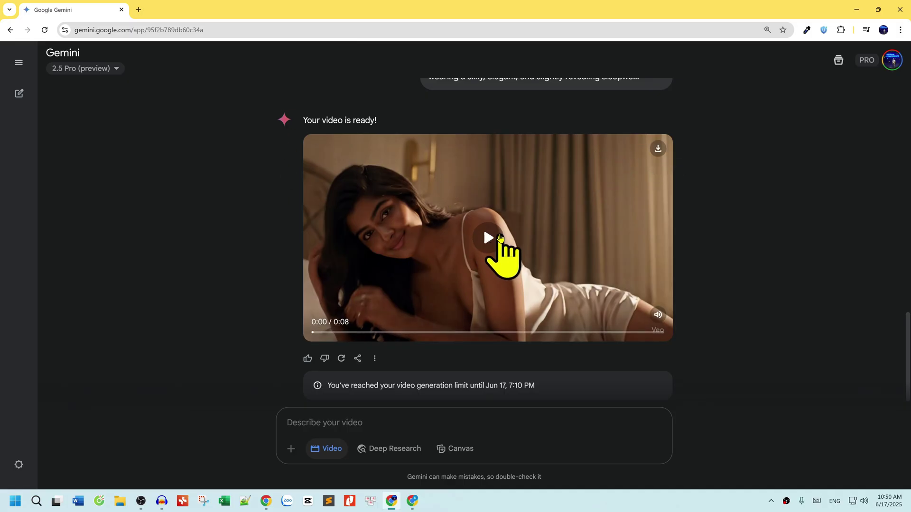
Step: Play the Gemini video of the woman lounging in the bedroom and pause it after viewing
click(499, 237)
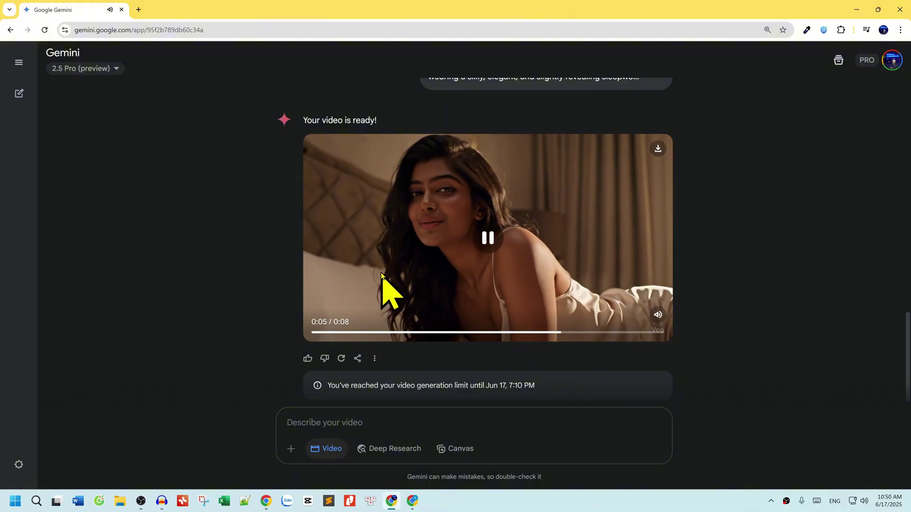
click(487, 238)
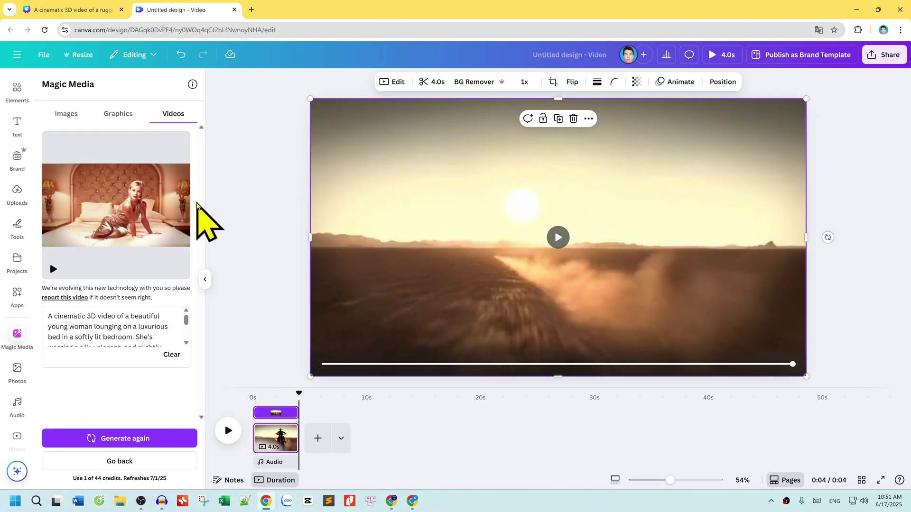
Step: Add a second page to the Canva video, fill it with the generated Magic Media bedroom clip, and play it
mouse_move(189, 205)
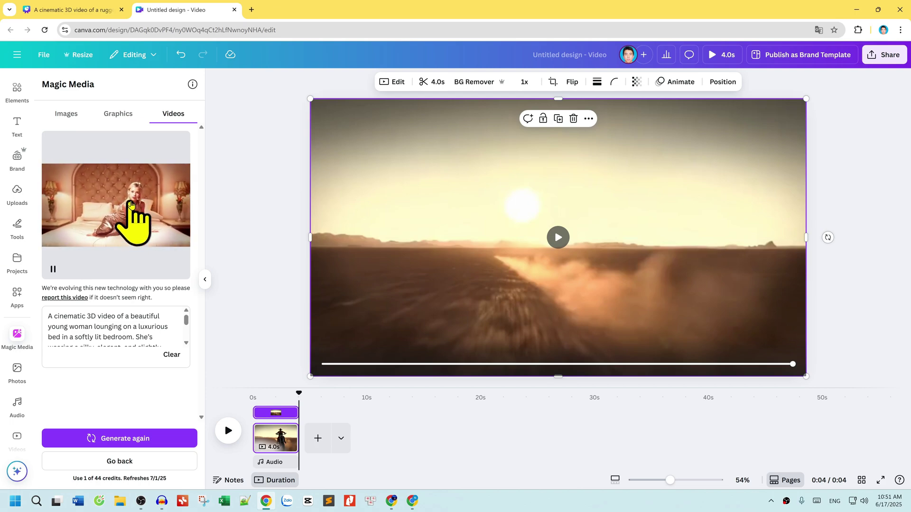
click(318, 439)
drag(152, 271, 326, 443)
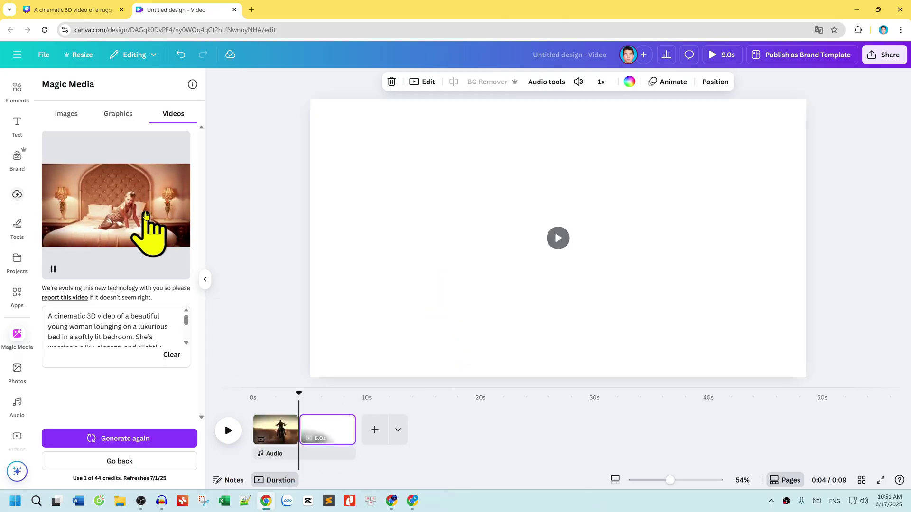
drag(153, 234, 449, 199)
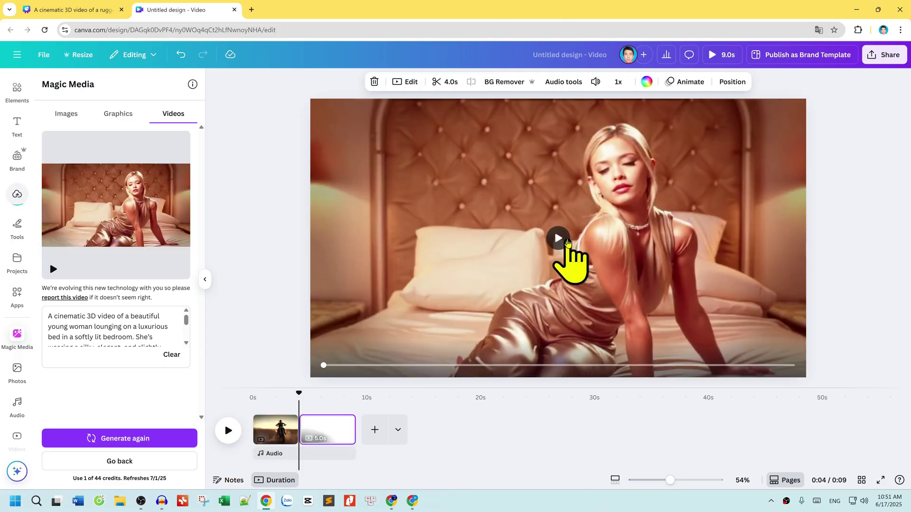
click(565, 242)
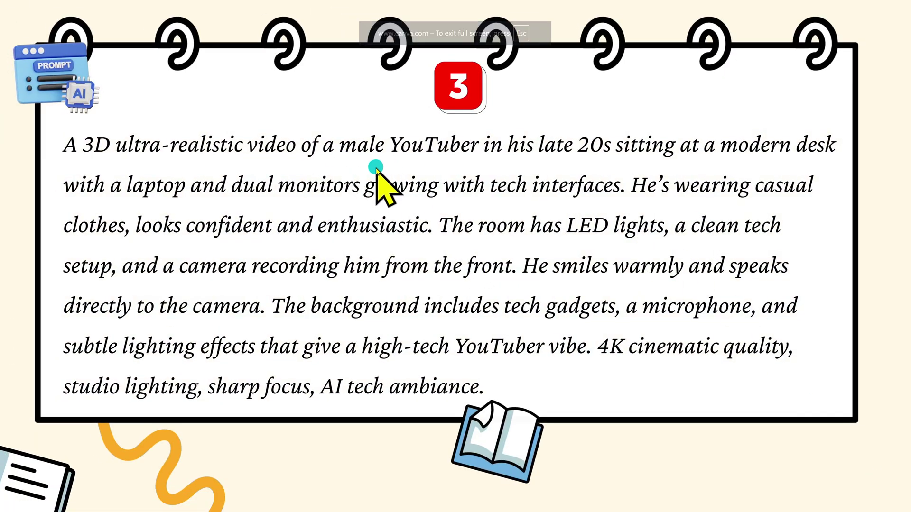
Step: Copy the male YouTuber prompt from page 3 of the prompt presentation and generate a new Magic Media video from it
key(Escape)
click(427, 268)
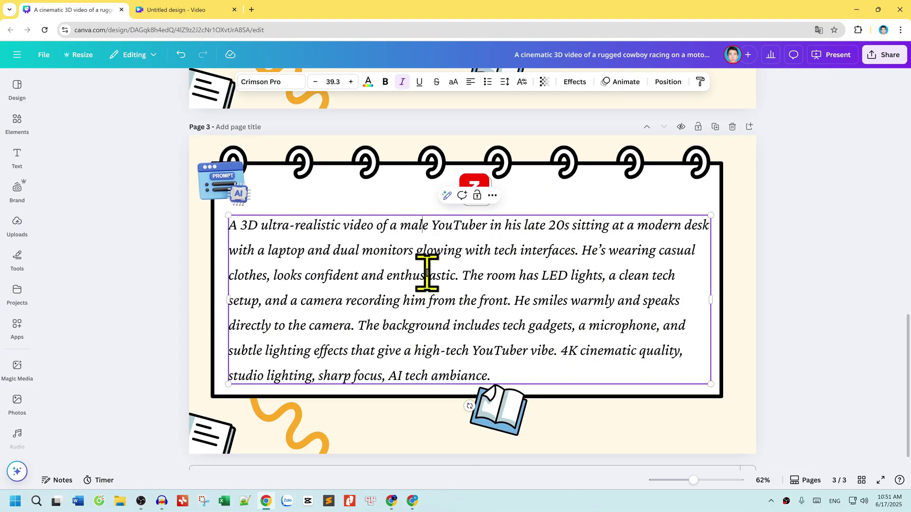
key(ctrl+a)
click(166, 11)
click(133, 332)
key(ctrl+a)
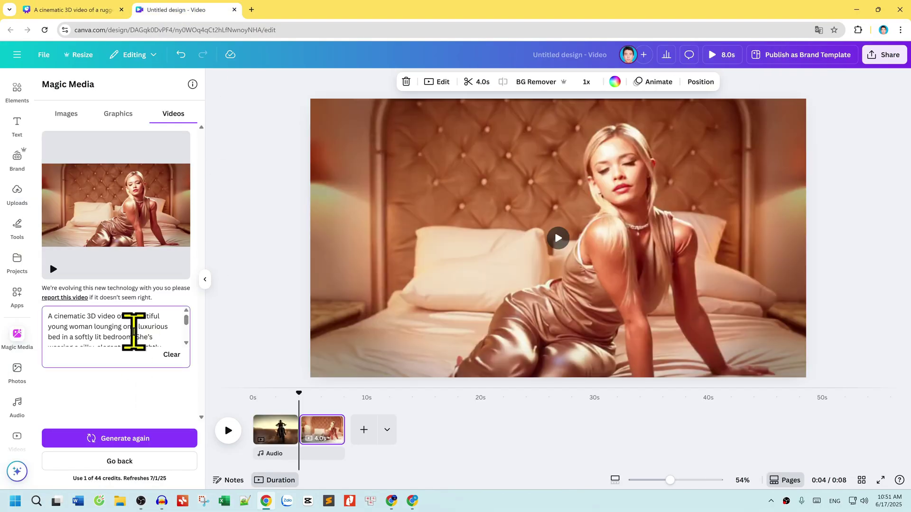
key(ctrl+v)
click(120, 439)
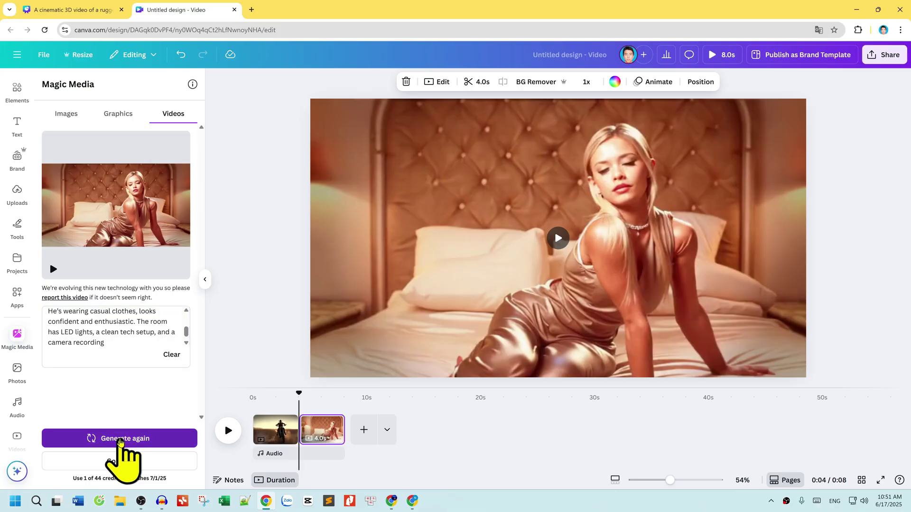
Step: Switch to the other Google Gemini window and replay the generated male YouTuber video from near its beginning
click(411, 501)
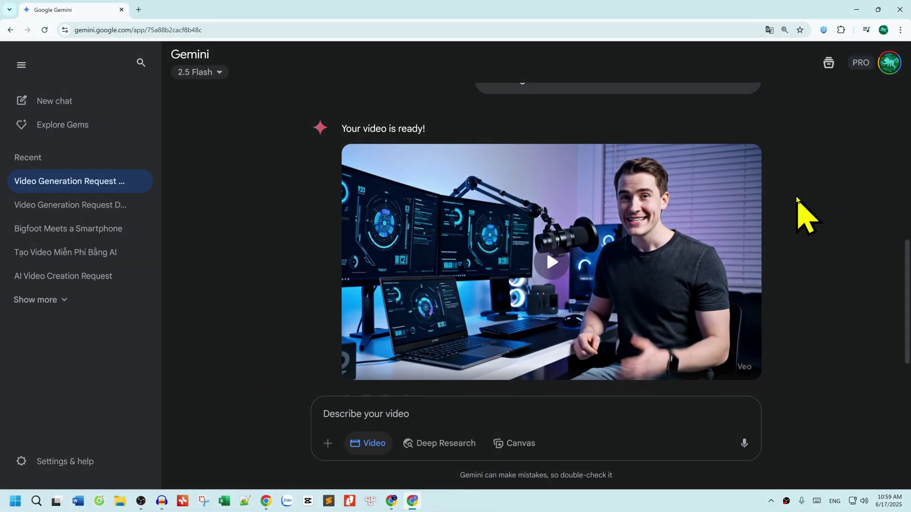
mouse_move(504, 281)
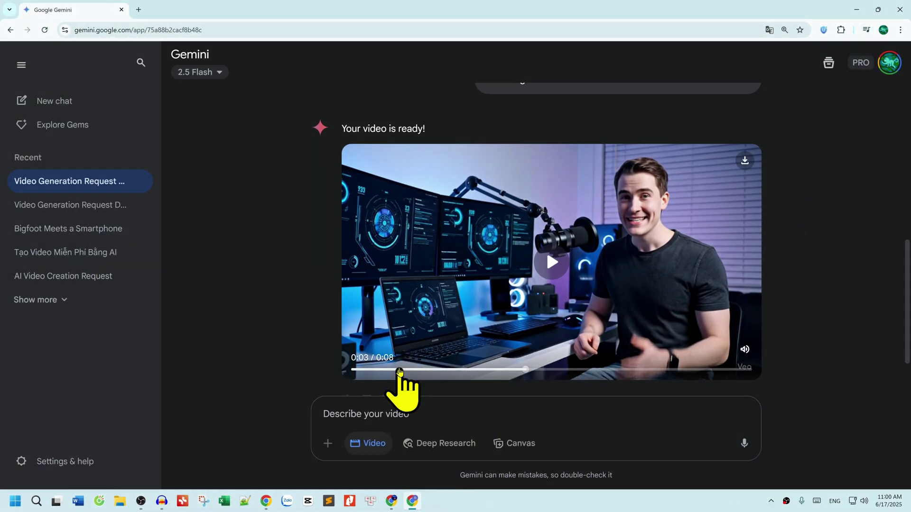
click(400, 372)
click(551, 262)
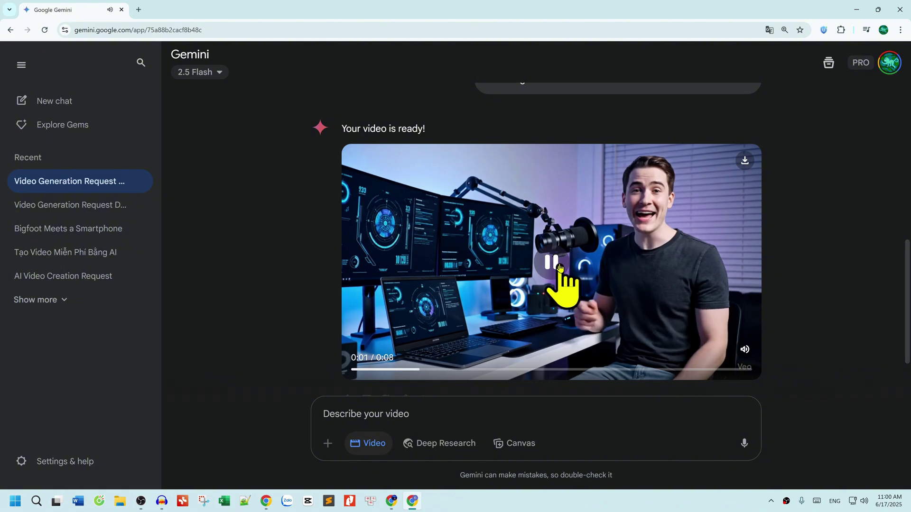